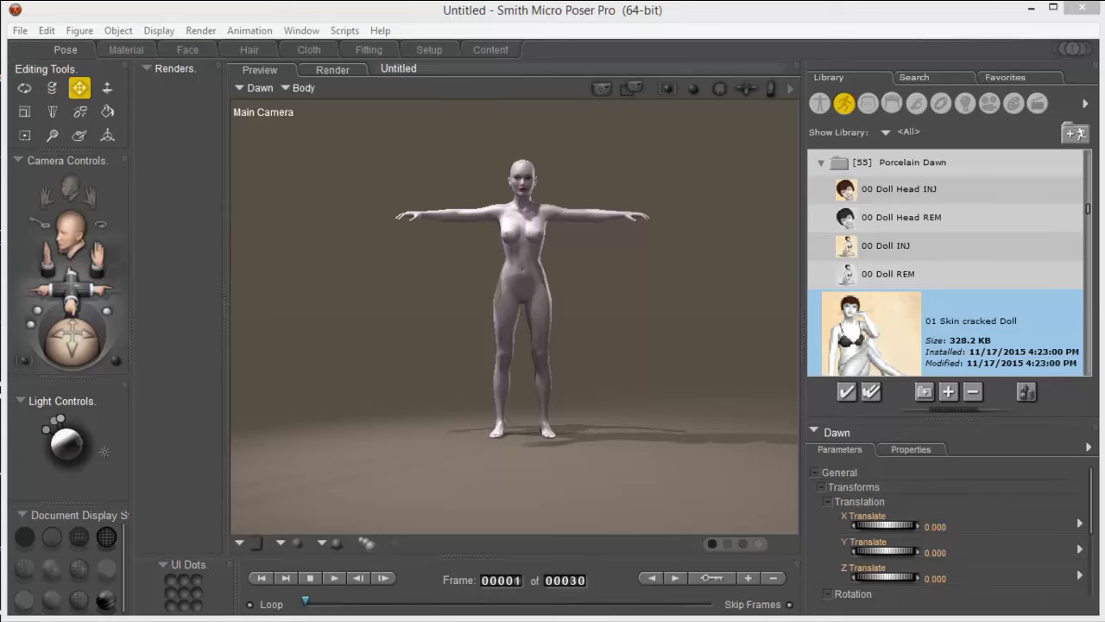
Preview the 03 MU cracked Hearts 01 makeup and 04 eyes human 08 presets from the Porcelain Dawn list
{"action": "scroll", "coordinate": [1089, 354], "scroll_direction": "down", "scroll_amount": 3}
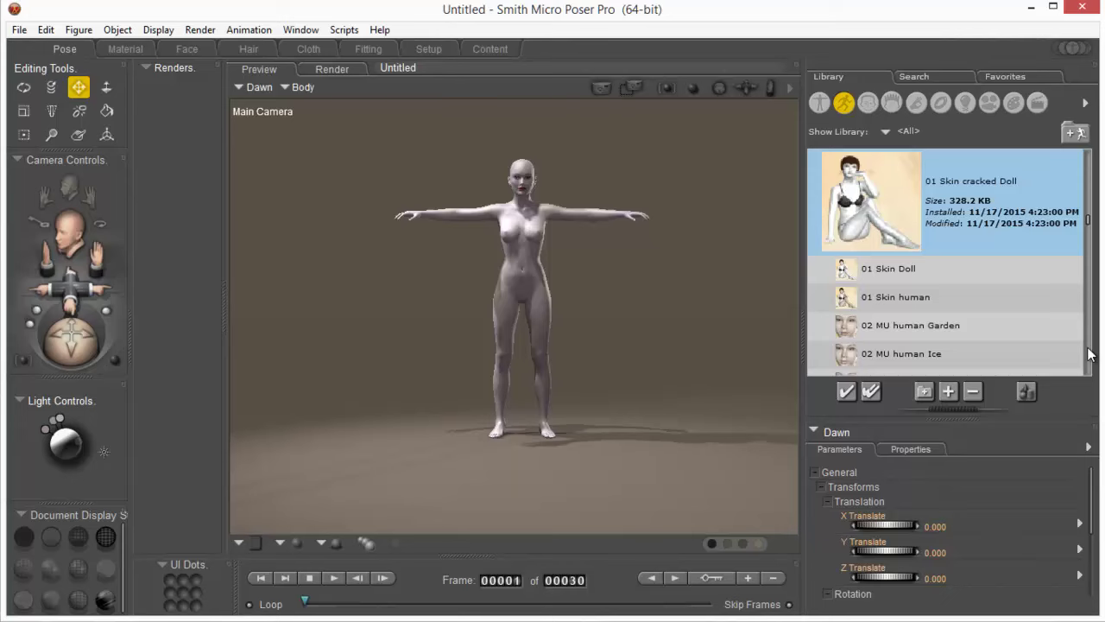
{"action": "scroll", "coordinate": [1090, 354], "scroll_direction": "down", "scroll_amount": 3}
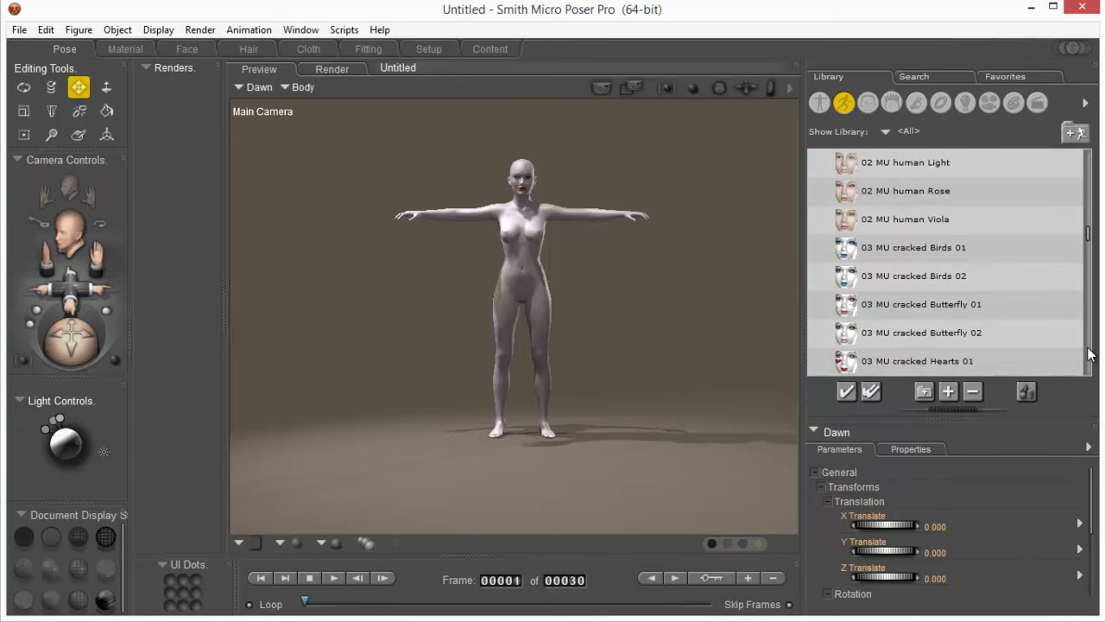
{"action": "scroll", "coordinate": [1090, 354], "scroll_direction": "down", "scroll_amount": 4}
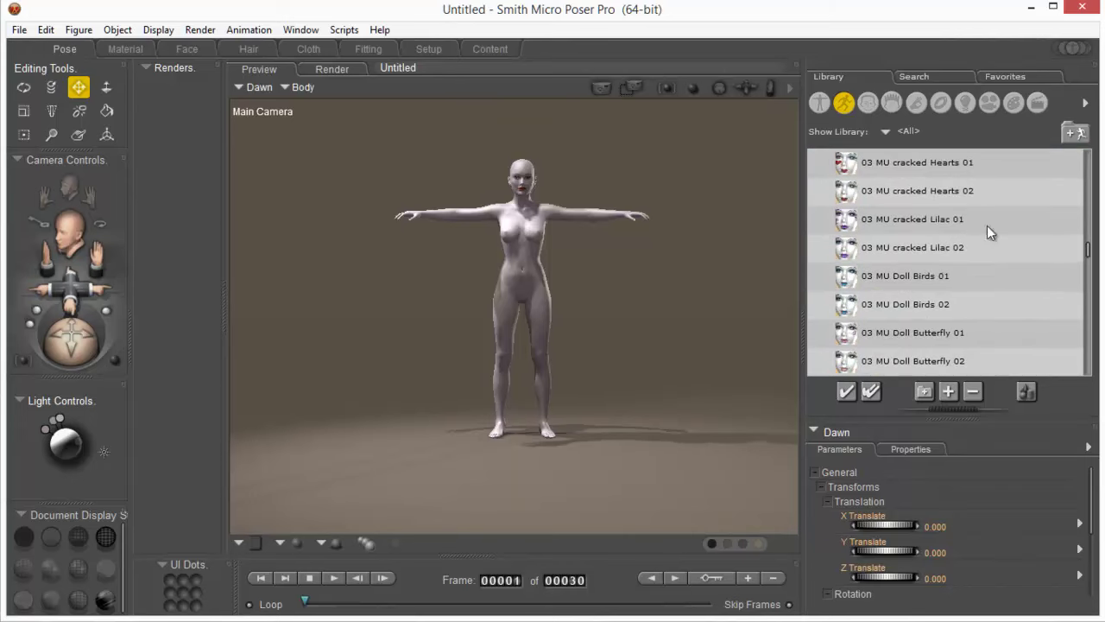
{"action": "left_click", "coordinate": [985, 167]}
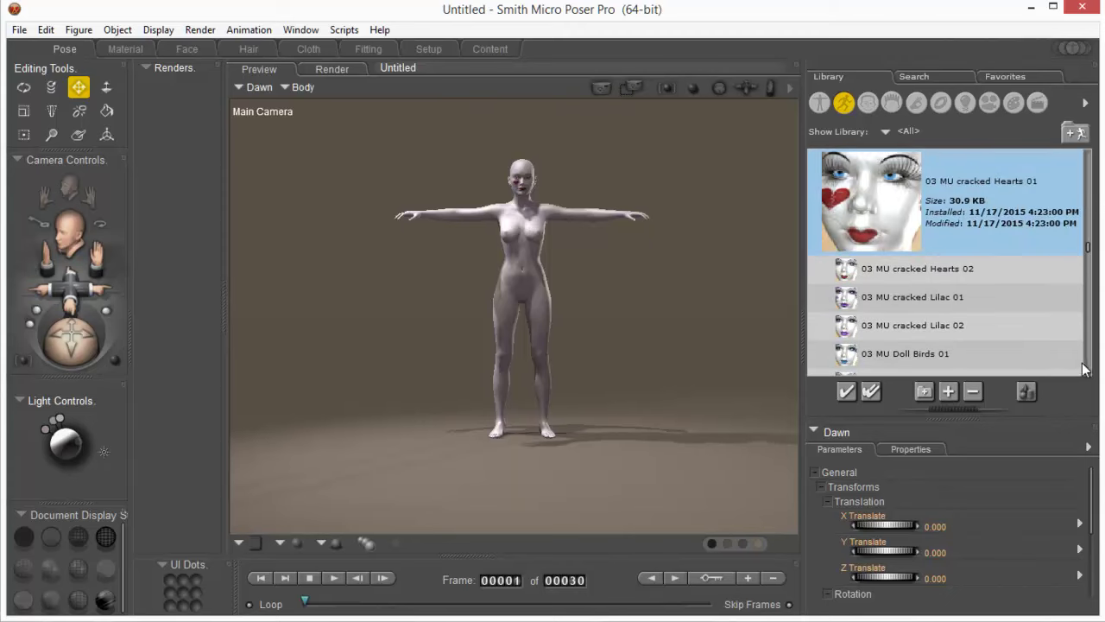
{"action": "scroll", "coordinate": [1090, 370], "scroll_direction": "down", "scroll_amount": 5}
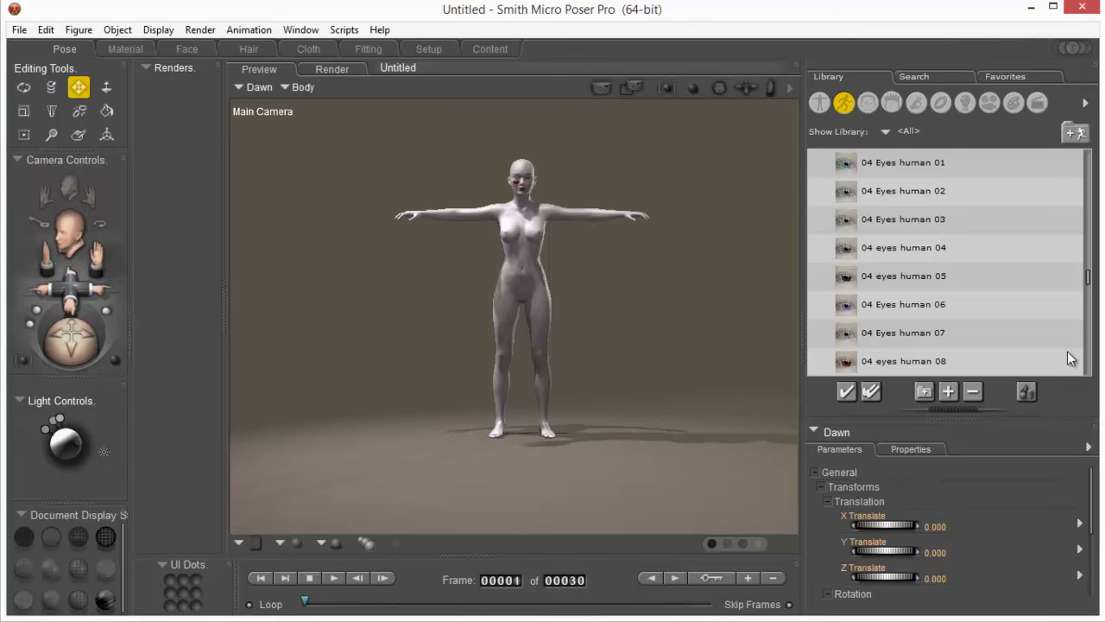
{"action": "left_click", "coordinate": [943, 363]}
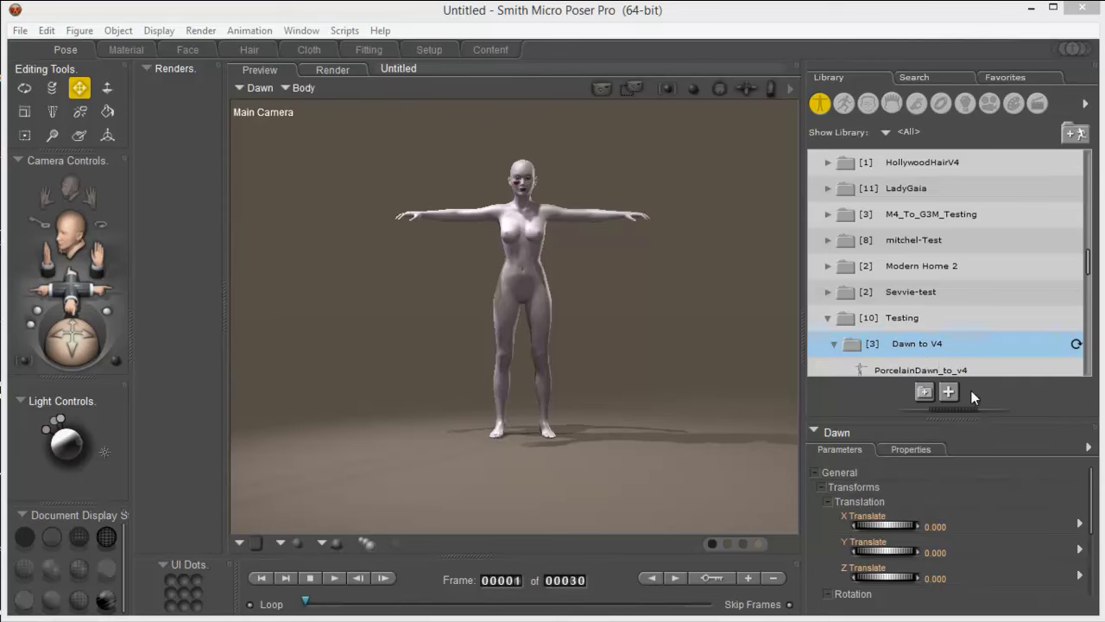
Add the current Dawn figure to the Dawn to V4 library folder named PorcelainDawn_to_V4
{"action": "left_click", "coordinate": [949, 392]}
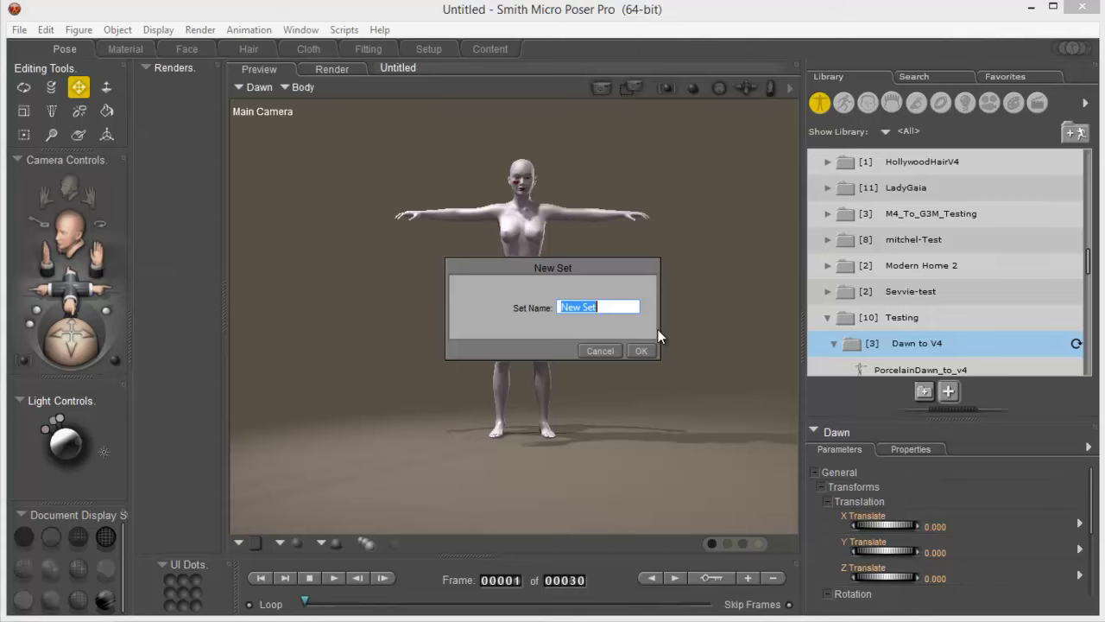
{"action": "type", "text": "Porcel"}
{"action": "type", "text": "ainDaw"}
{"action": "type", "text": "n"}
{"action": "type", "text": "_to_V4"}
Confirm the library entry, then start Texture Transformer with the Dawn To Victoria 4.2 transformation
{"action": "left_click", "coordinate": [641, 351]}
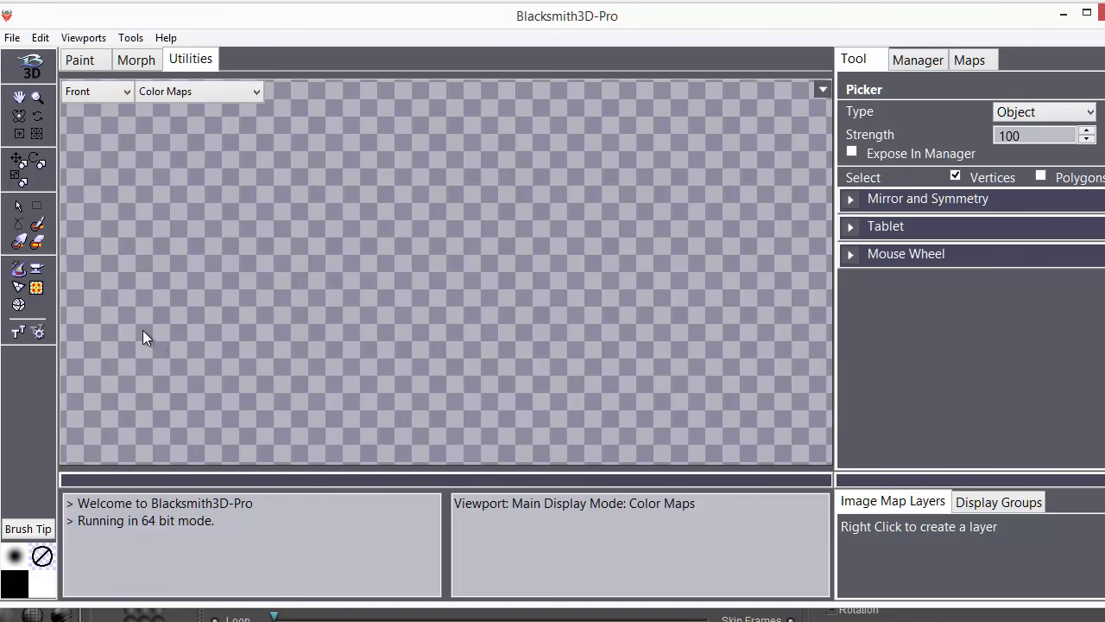
{"action": "left_click", "coordinate": [25, 333]}
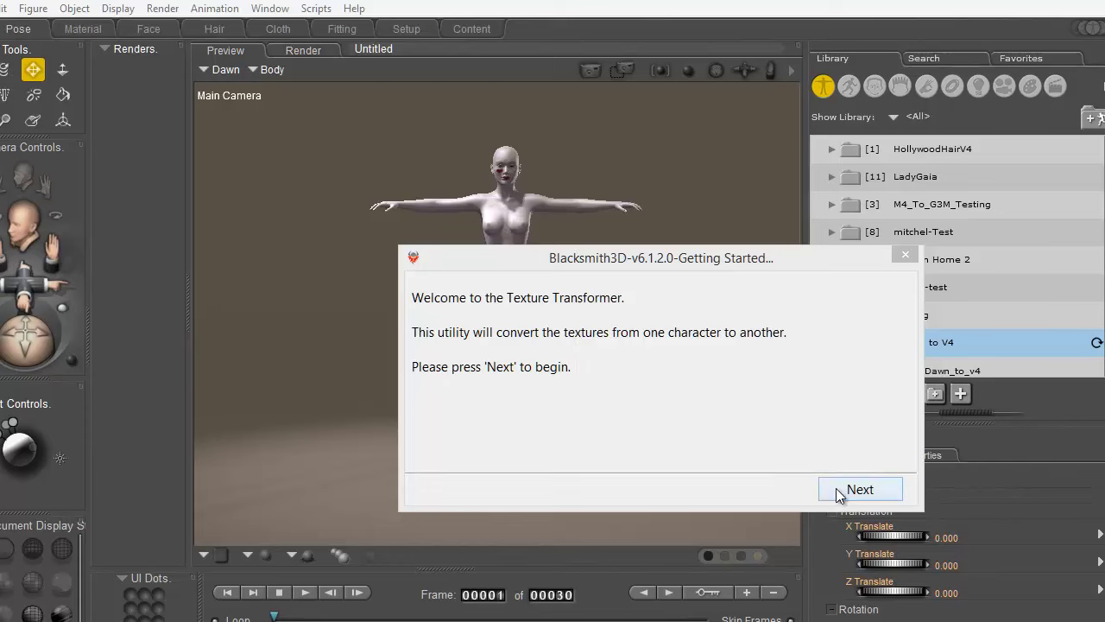
{"action": "left_click", "coordinate": [835, 488]}
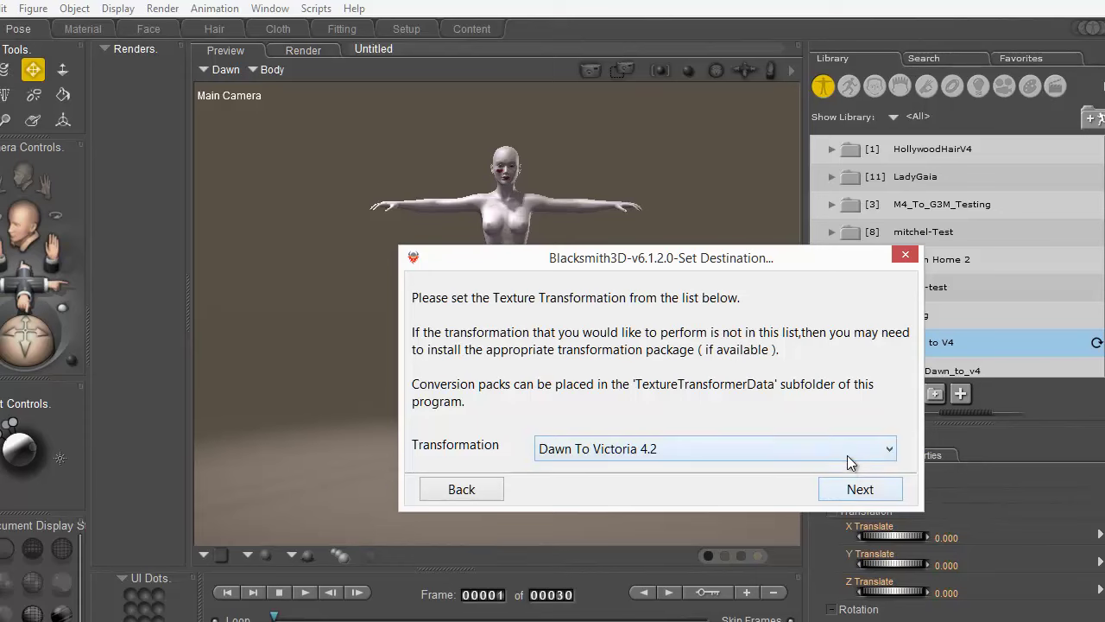
{"action": "left_click", "coordinate": [847, 454]}
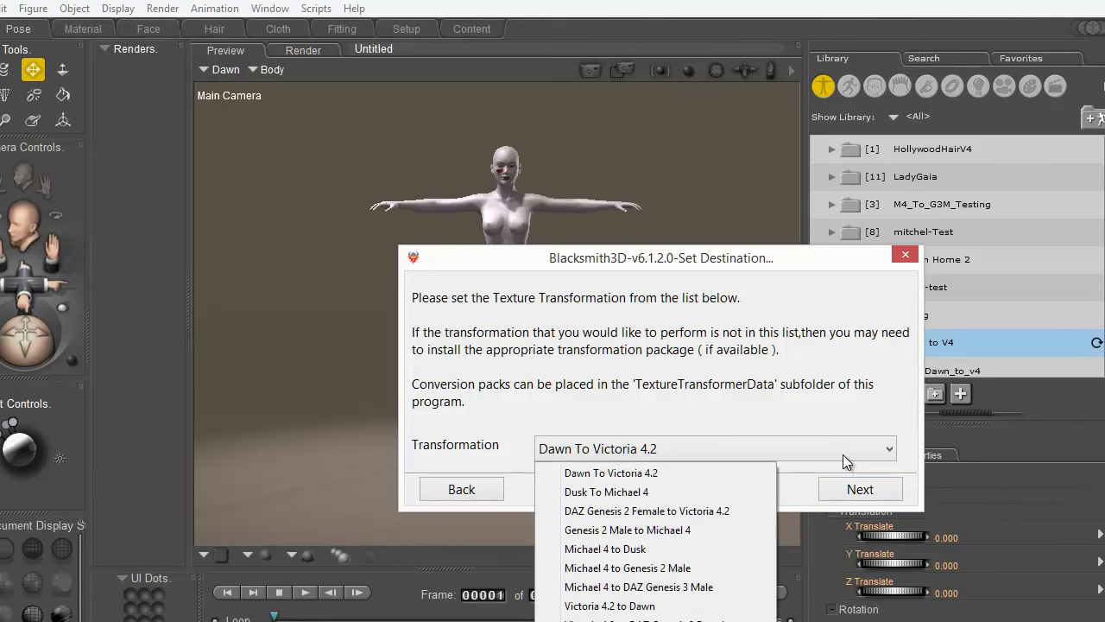
{"action": "left_click", "coordinate": [616, 477]}
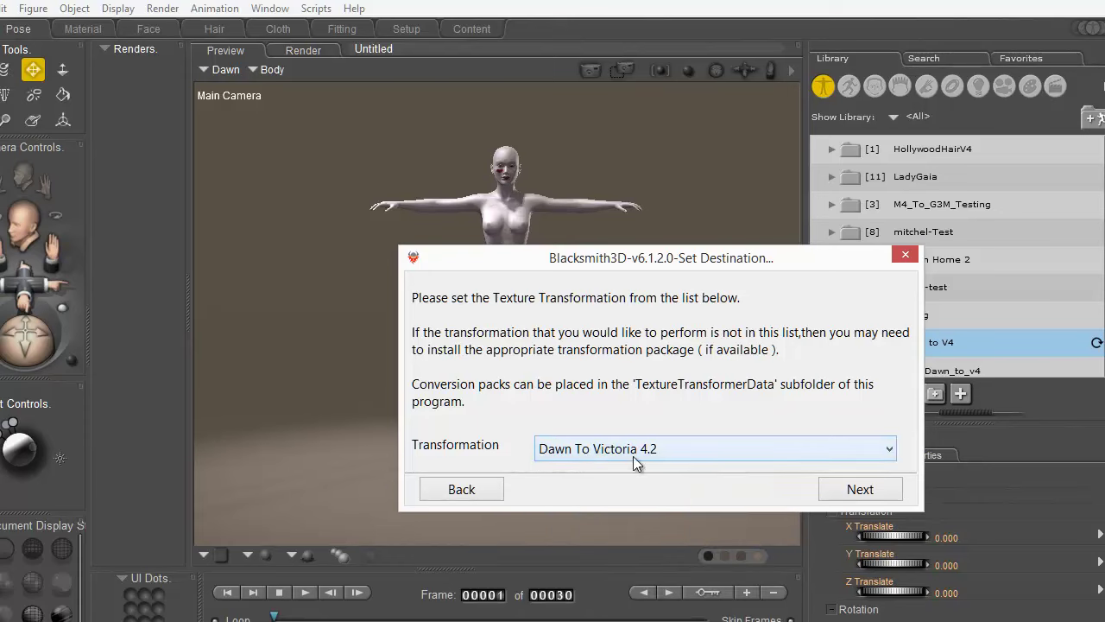
Choose PorcelainDawn_to_v4.cr2 as the source character file
{"action": "left_click", "coordinate": [837, 489]}
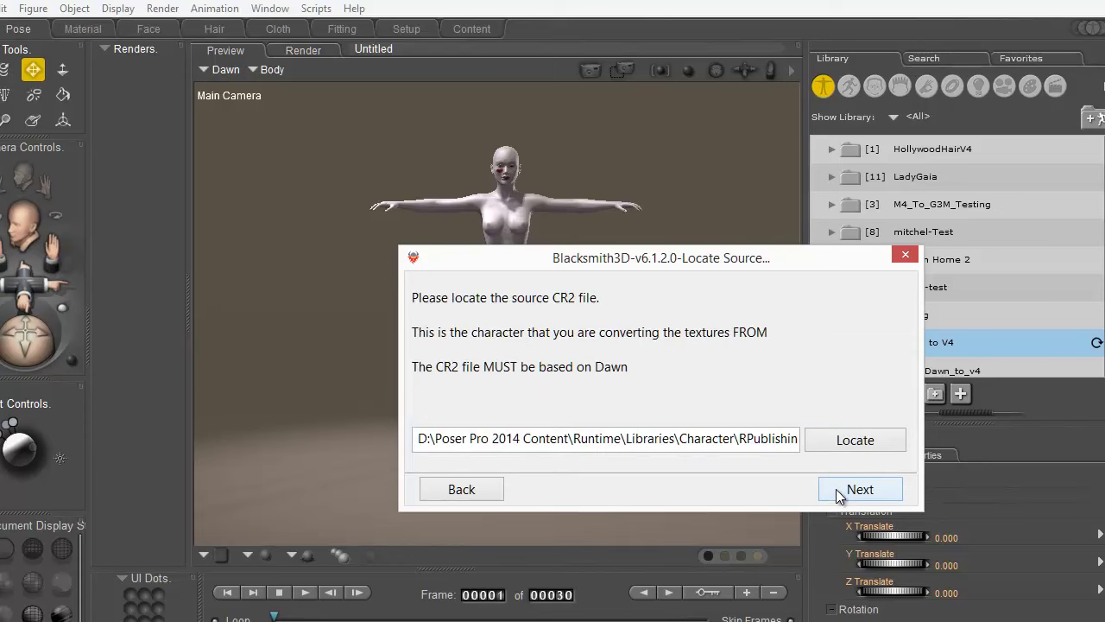
{"action": "left_click", "coordinate": [844, 441]}
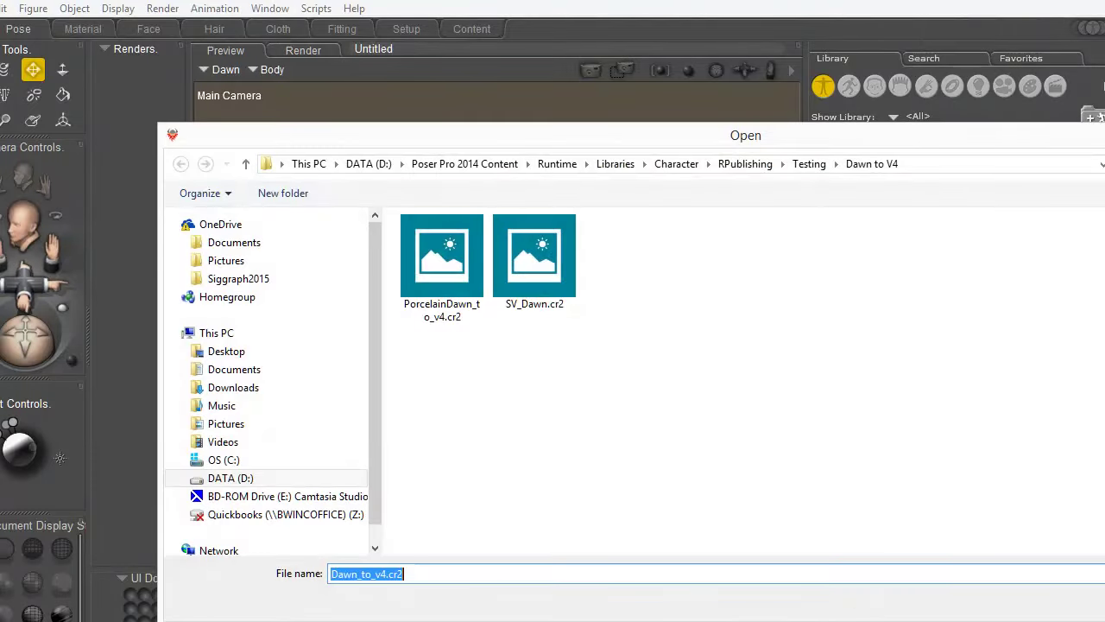
{"action": "left_click", "coordinate": [406, 276]}
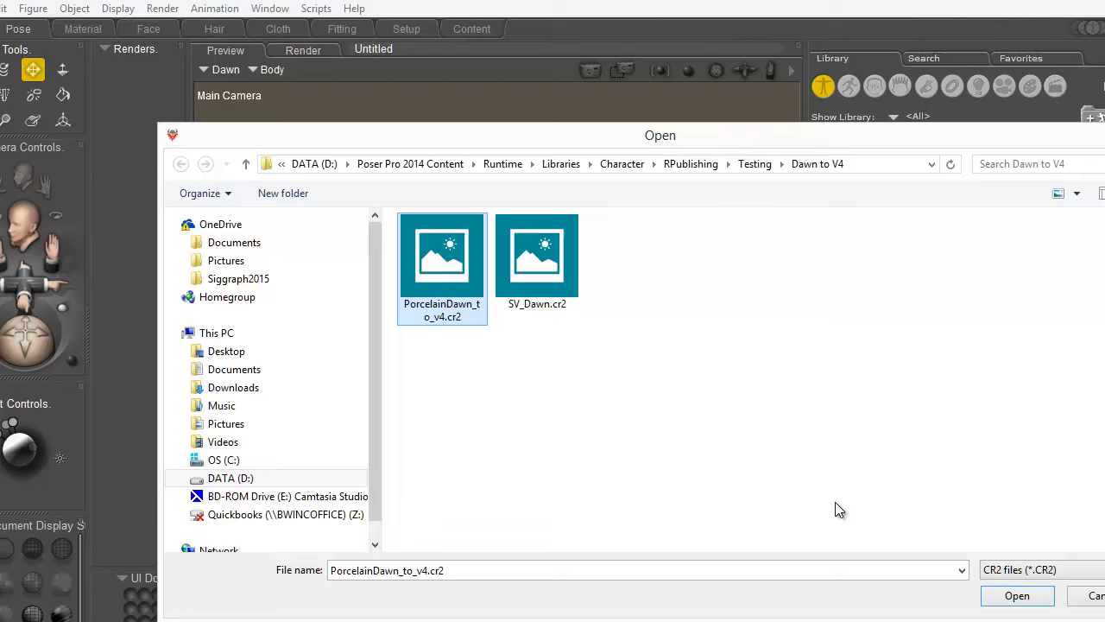
{"action": "left_click", "coordinate": [1021, 602]}
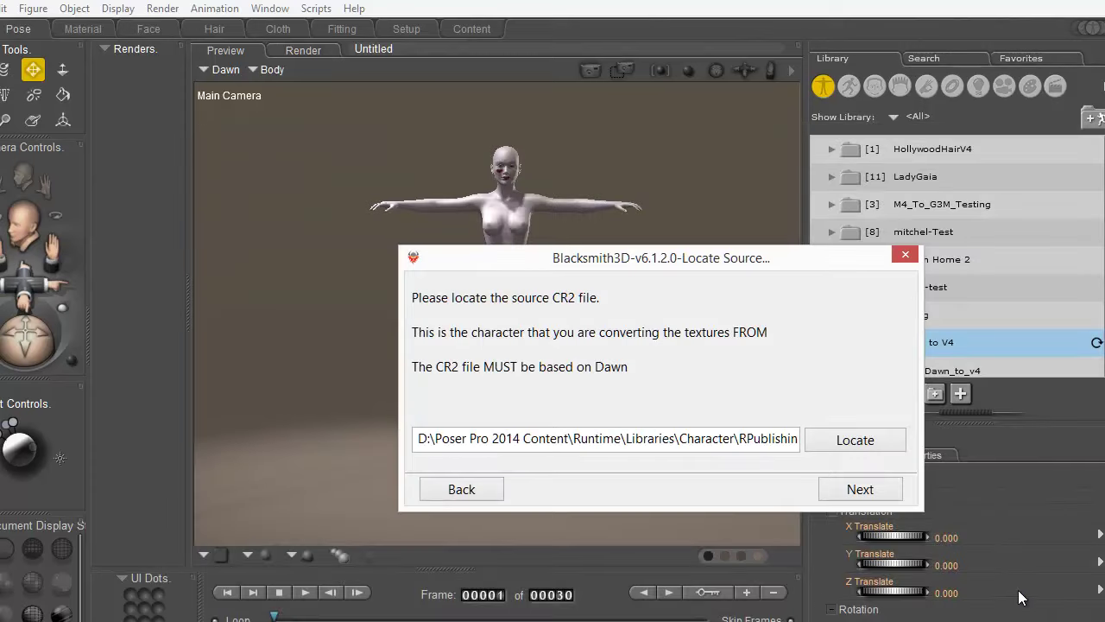
{"action": "left_click", "coordinate": [853, 489]}
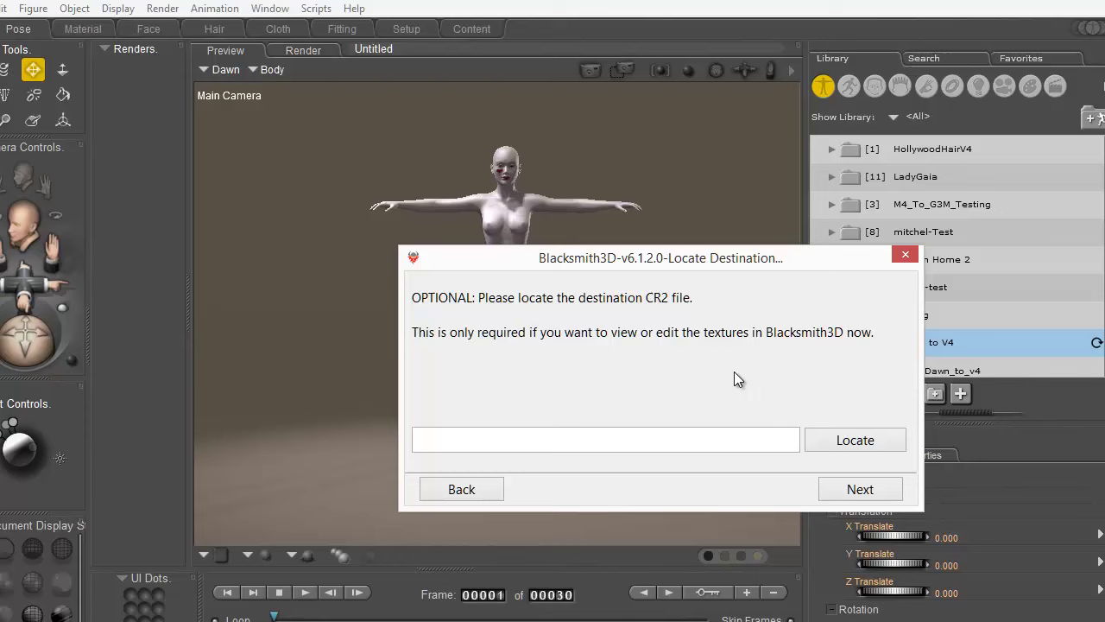
Skip the destination character and set the output folder to Dawn to V4
{"action": "left_click", "coordinate": [842, 491]}
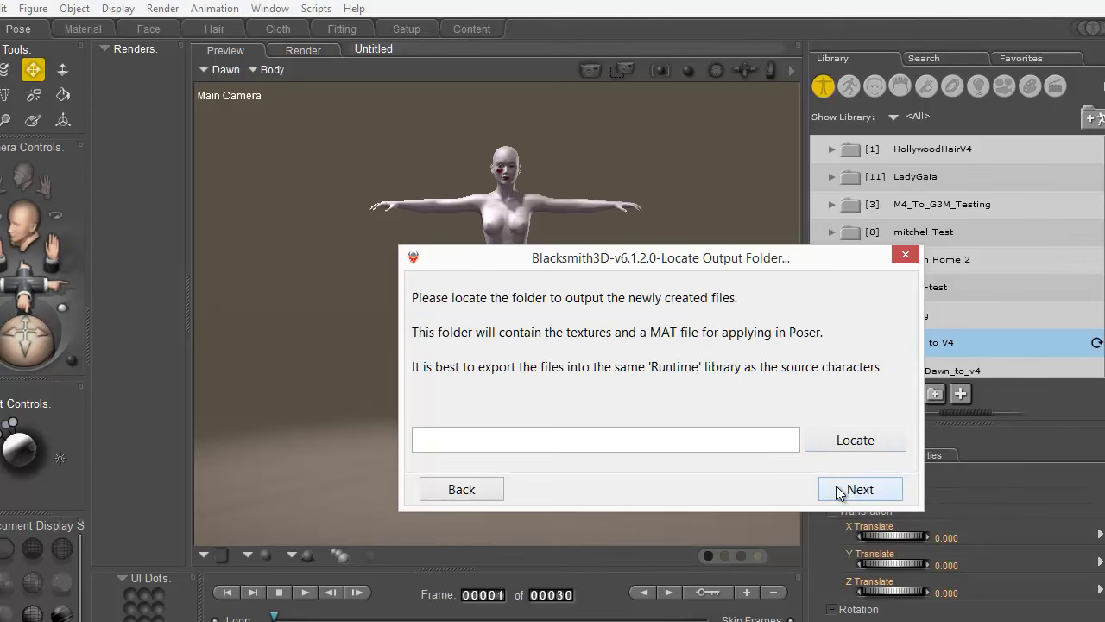
{"action": "left_click", "coordinate": [847, 441]}
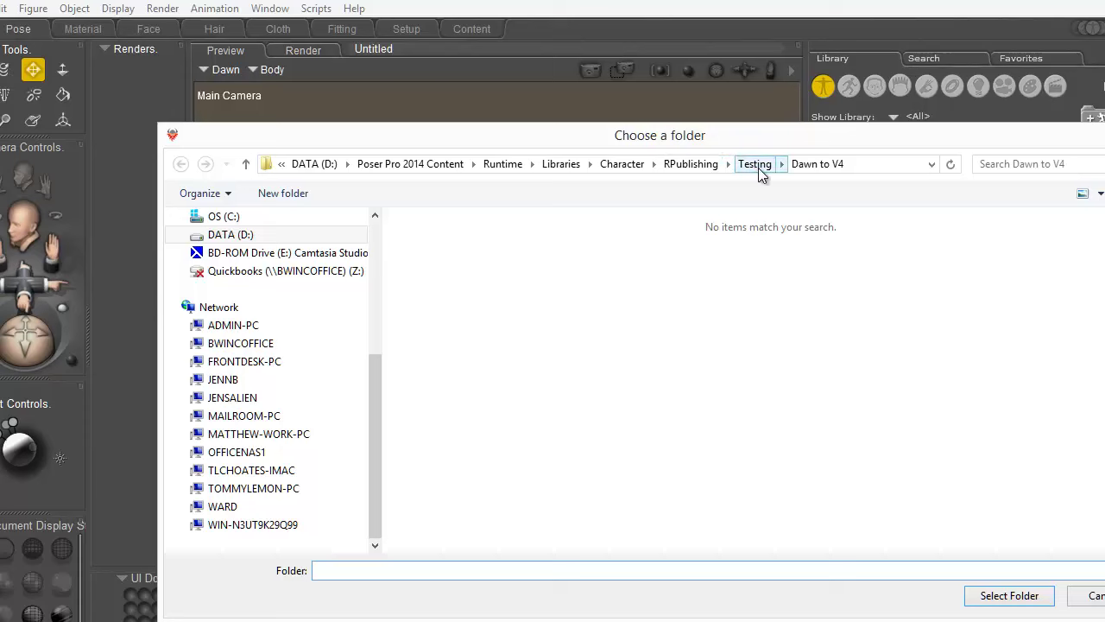
{"action": "left_click", "coordinate": [828, 164]}
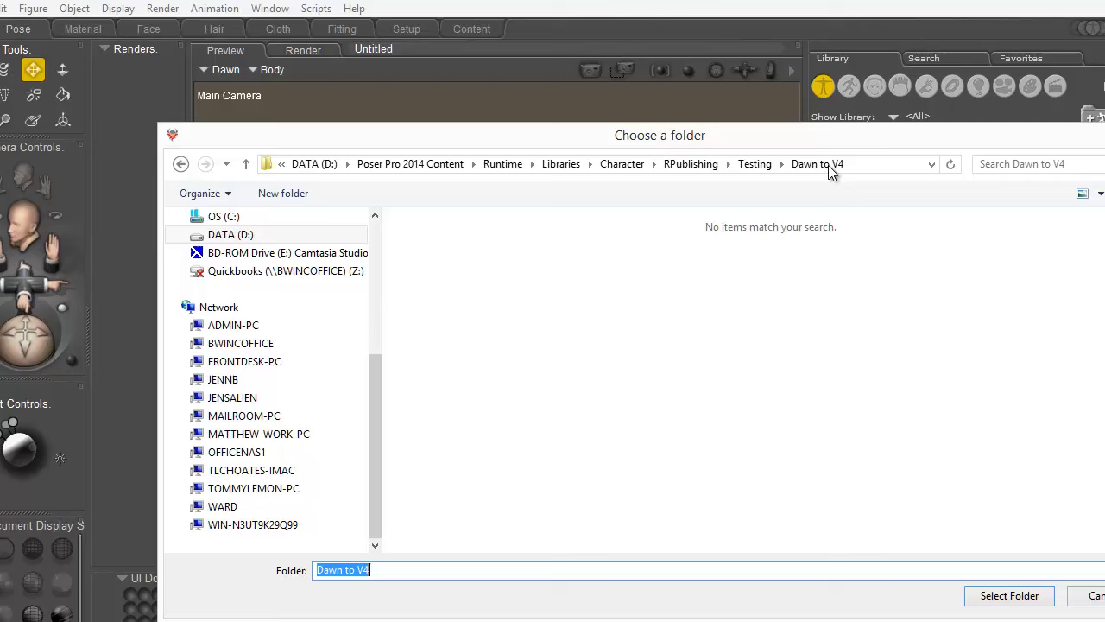
{"action": "left_click", "coordinate": [1009, 595]}
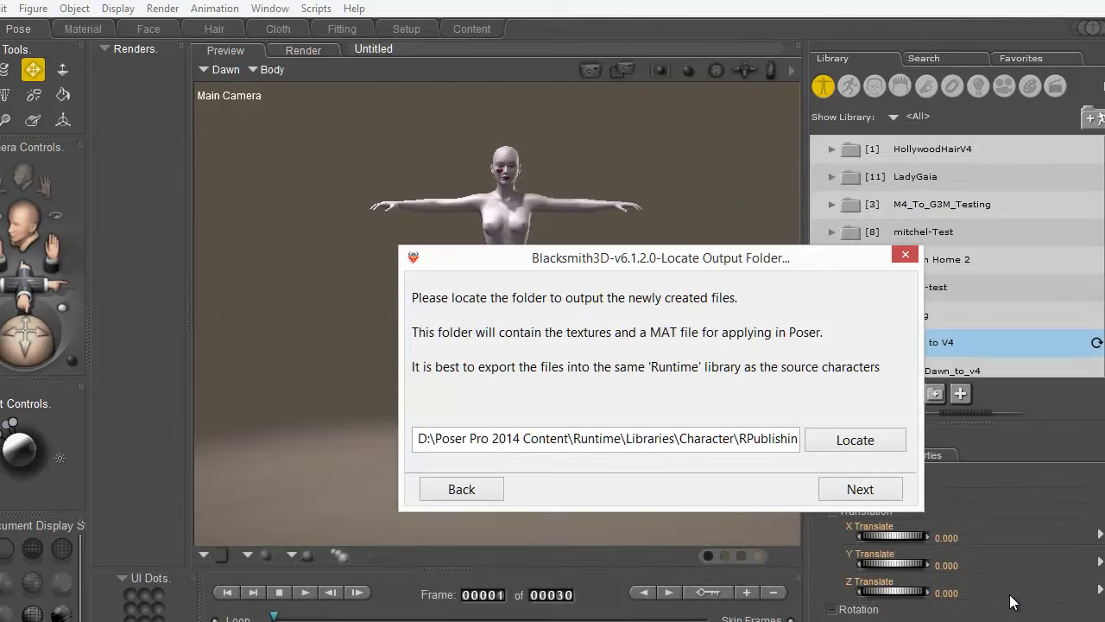
Set the output file prefix to Transformed_PorcelainDawn_to_V4
{"action": "left_click", "coordinate": [860, 487]}
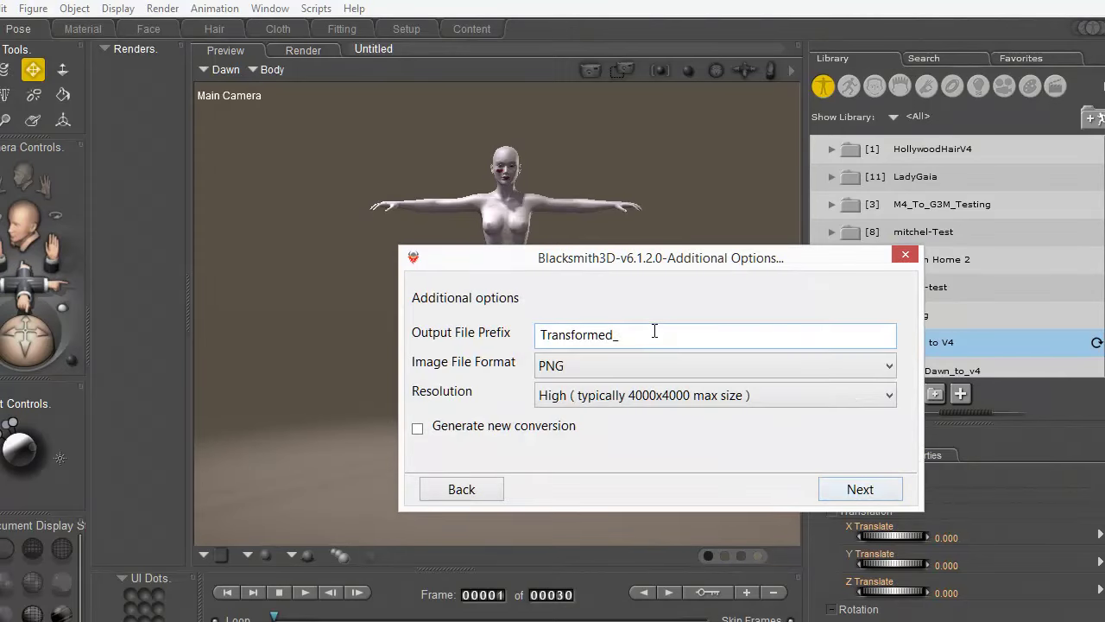
{"action": "left_click", "coordinate": [653, 331]}
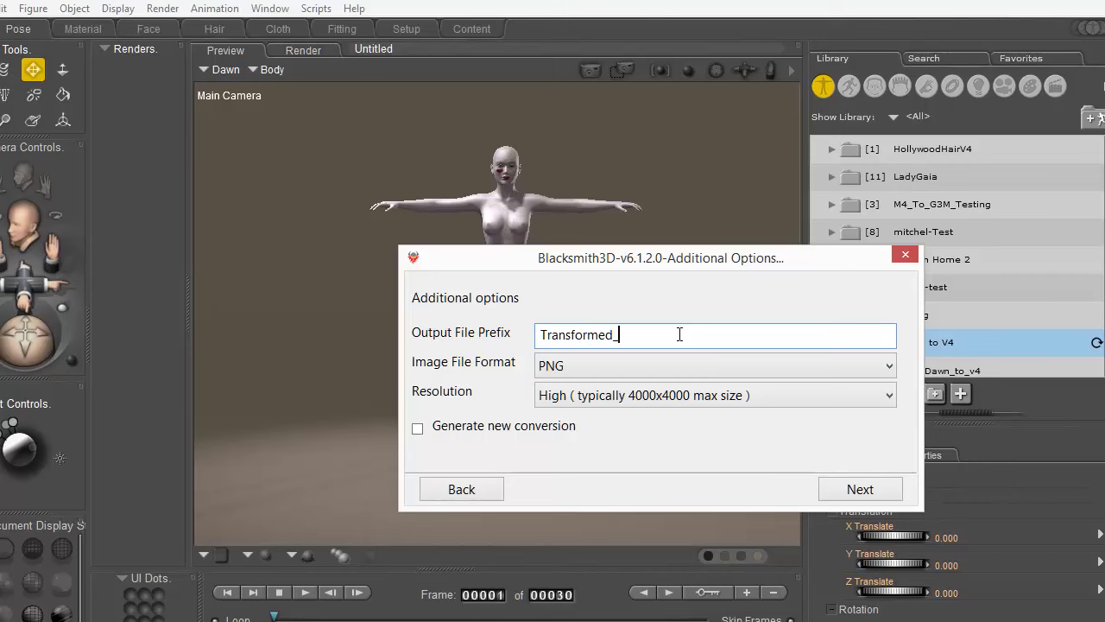
{"action": "type", "text": "Porcl"}
{"action": "key", "text": "BackSpace"}
{"action": "type", "text": "elainDawn_to_V4"}
Run the texture transformation and dismiss the completion message
{"action": "left_click", "coordinate": [872, 488]}
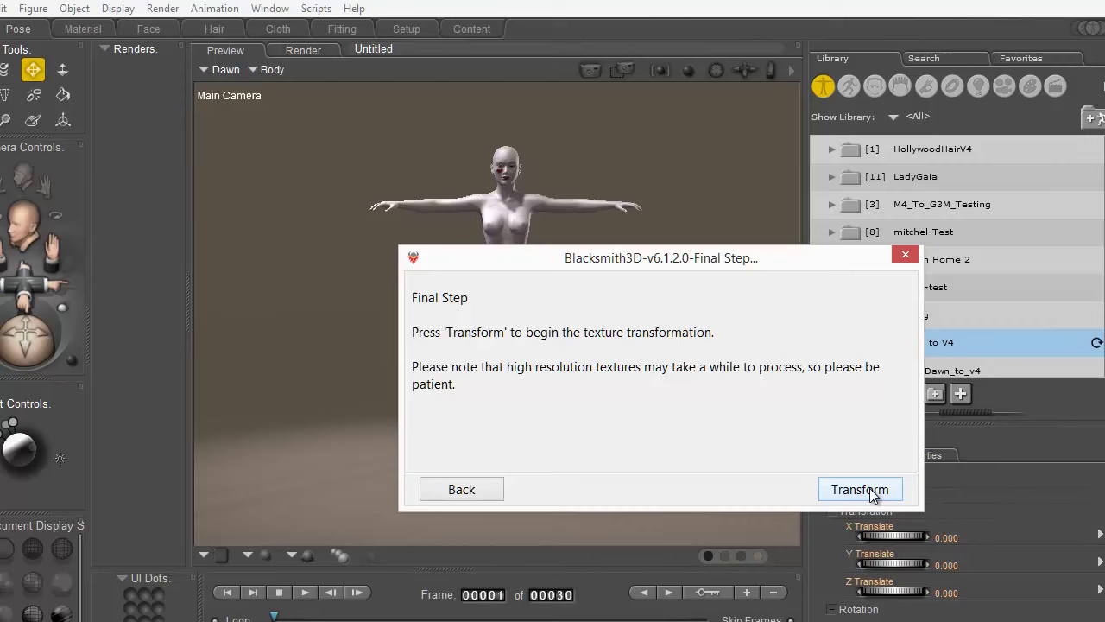
{"action": "left_click", "coordinate": [869, 488]}
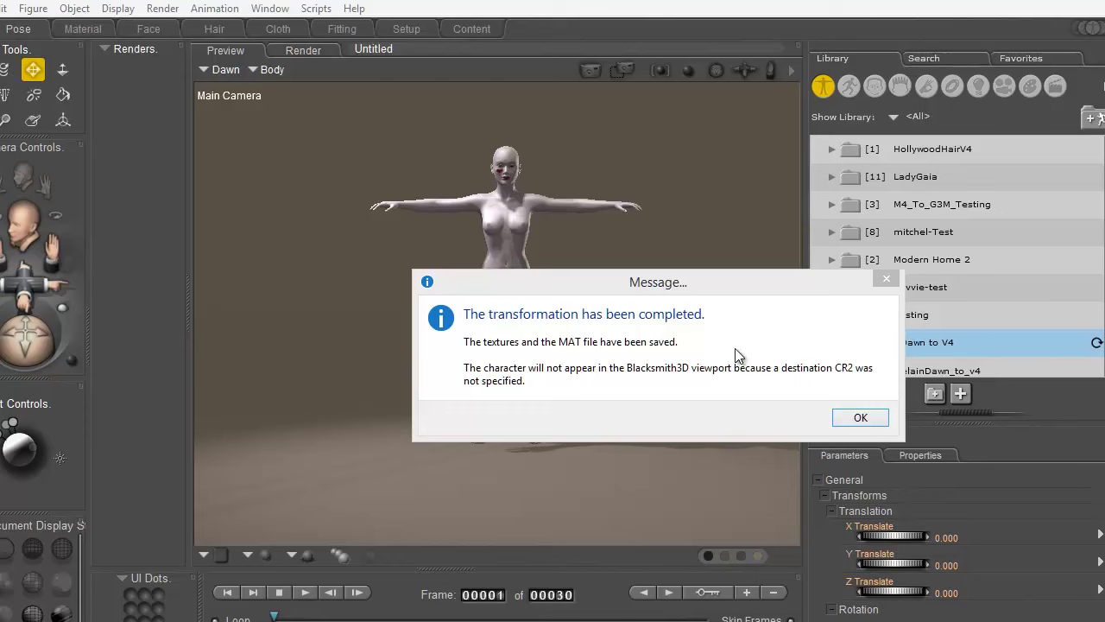
{"action": "left_click", "coordinate": [891, 278]}
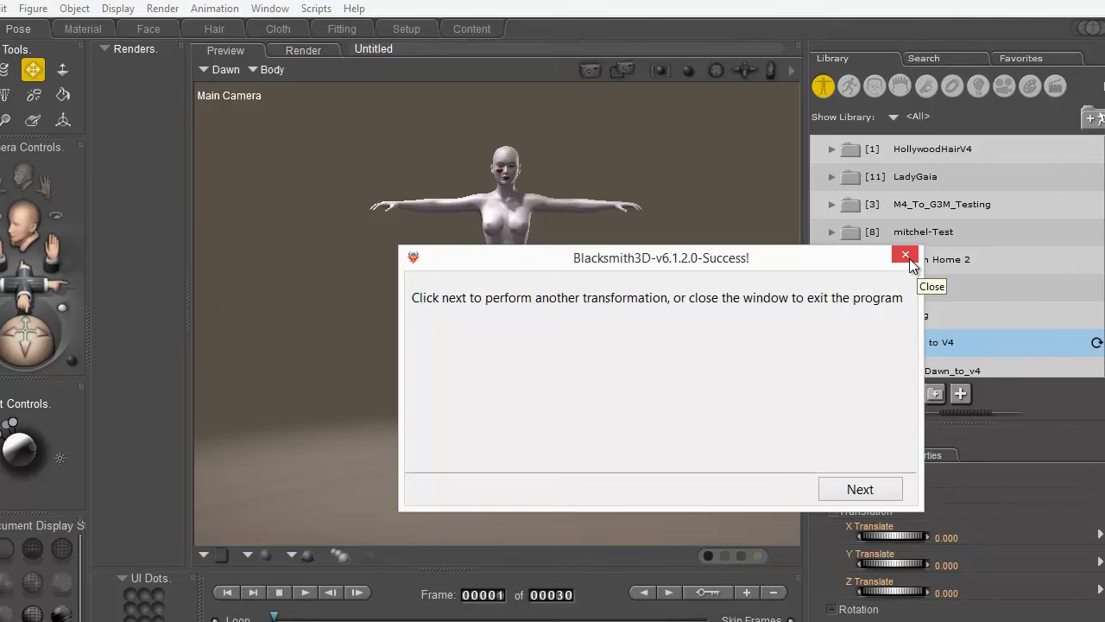
Close the Success window and exit Blacksmith3D-Pro, confirming with Yes
{"action": "left_click", "coordinate": [910, 258]}
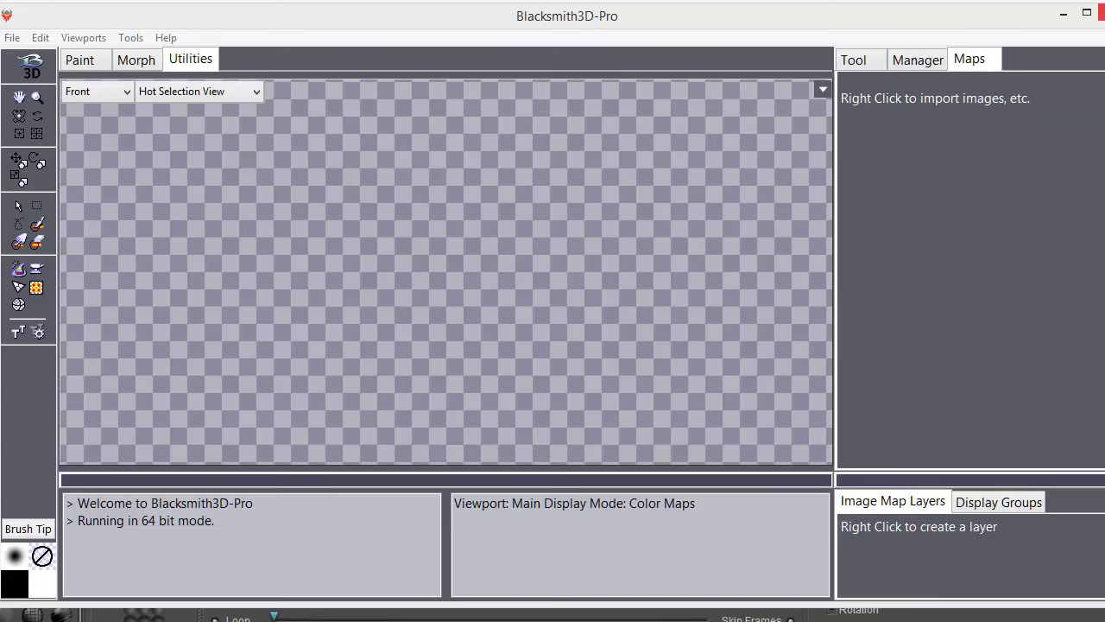
{"action": "left_click", "coordinate": [1102, 10]}
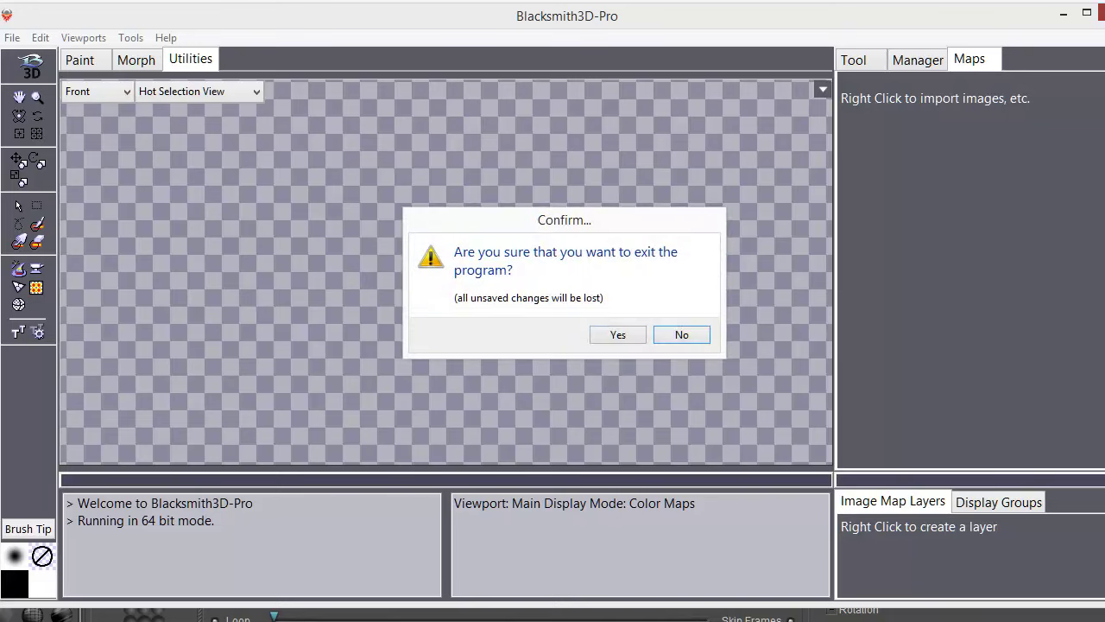
{"action": "left_click", "coordinate": [629, 335]}
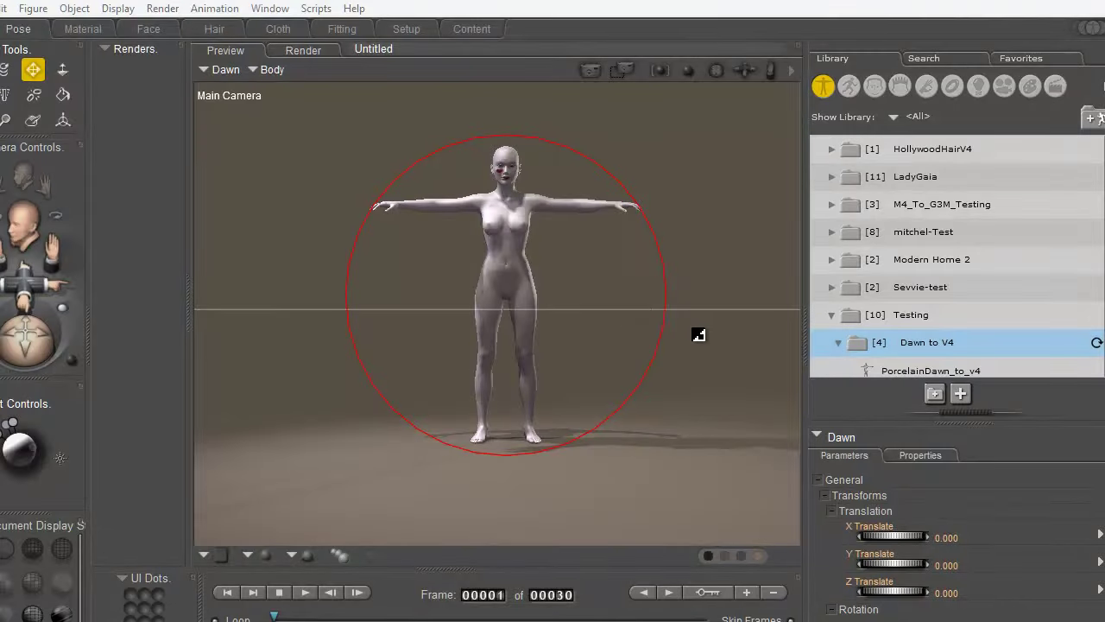